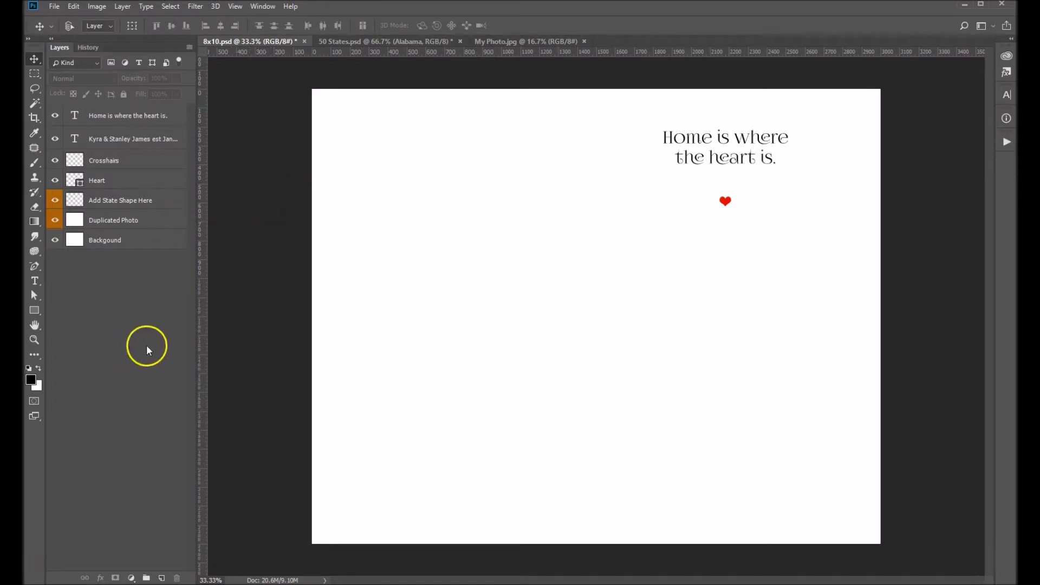
Select the 'Add State Shape Here' layer in the 8x10 print's Layers panel.
{"action": "left_click", "coordinate": [146, 200]}
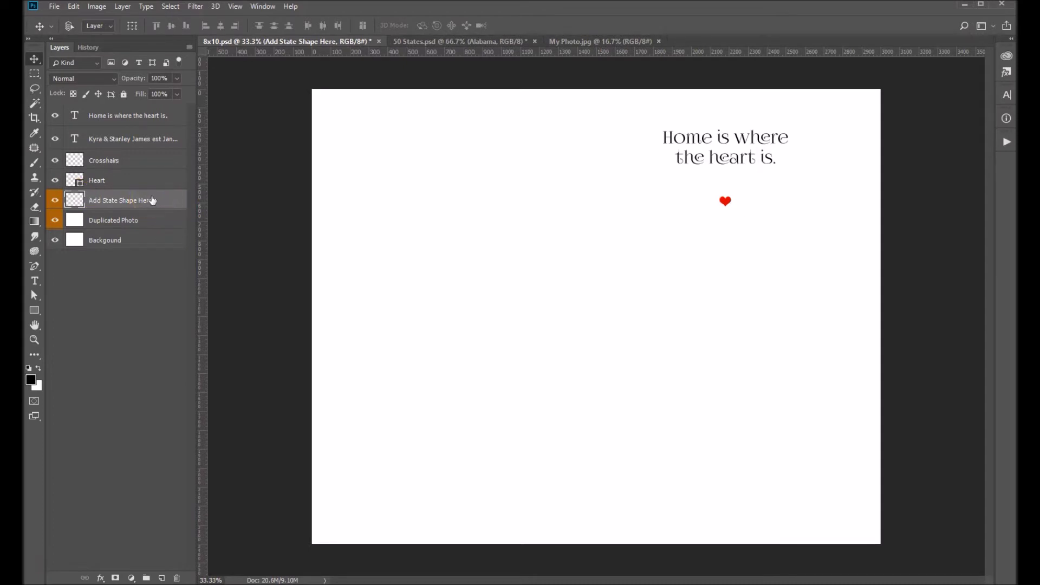
In 50 States.psd, hide the Alabama layer and show only the Texas layer.
{"action": "left_click", "coordinate": [494, 39]}
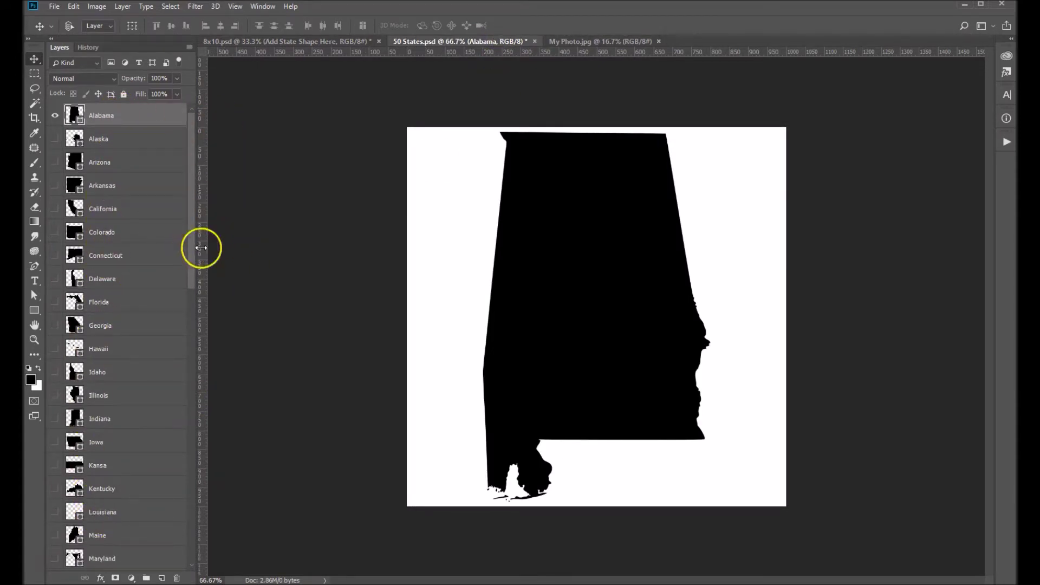
{"action": "left_click", "coordinate": [55, 117]}
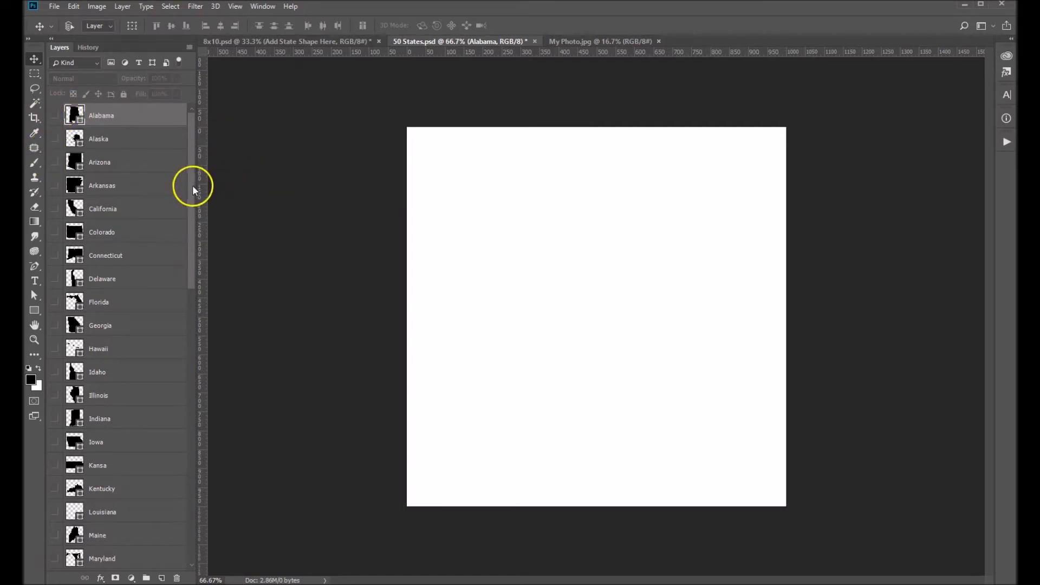
{"action": "left_click_drag", "start_coordinate": [194, 187], "coordinate": [184, 461]}
{"action": "left_click", "coordinate": [151, 394]}
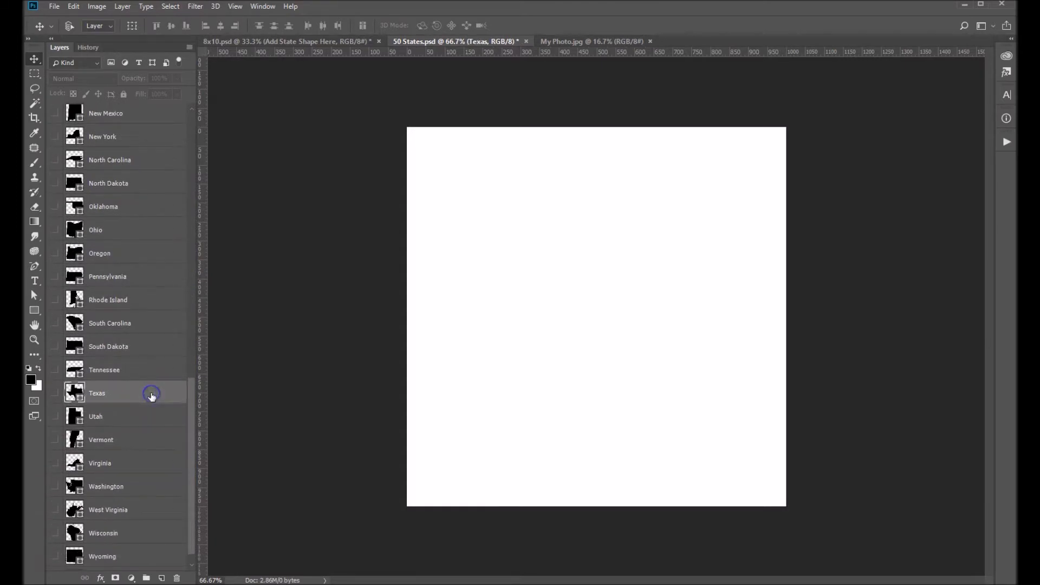
{"action": "left_click", "coordinate": [55, 393]}
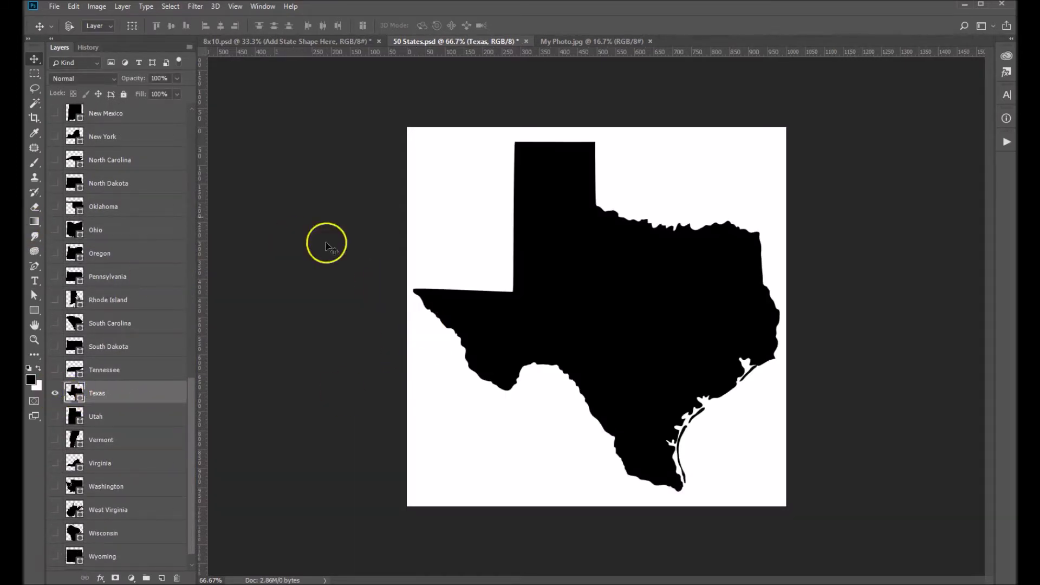
{"action": "left_click", "coordinate": [32, 62]}
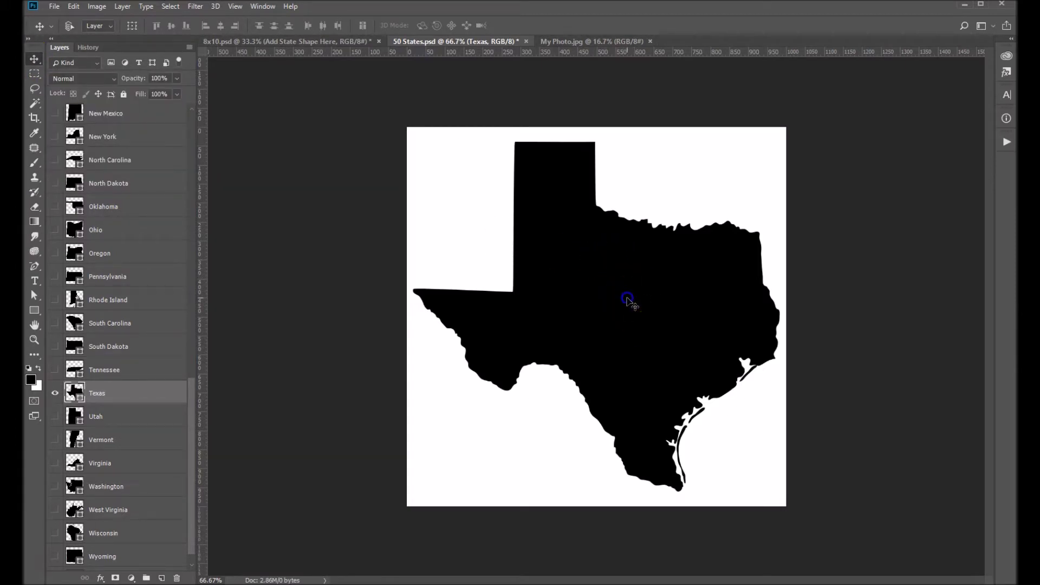
Drag the Texas silhouette into 8x10.psd, dropping it near the canvas centre as a new layer.
{"action": "left_click_drag", "start_coordinate": [624, 298], "coordinate": [578, 322]}
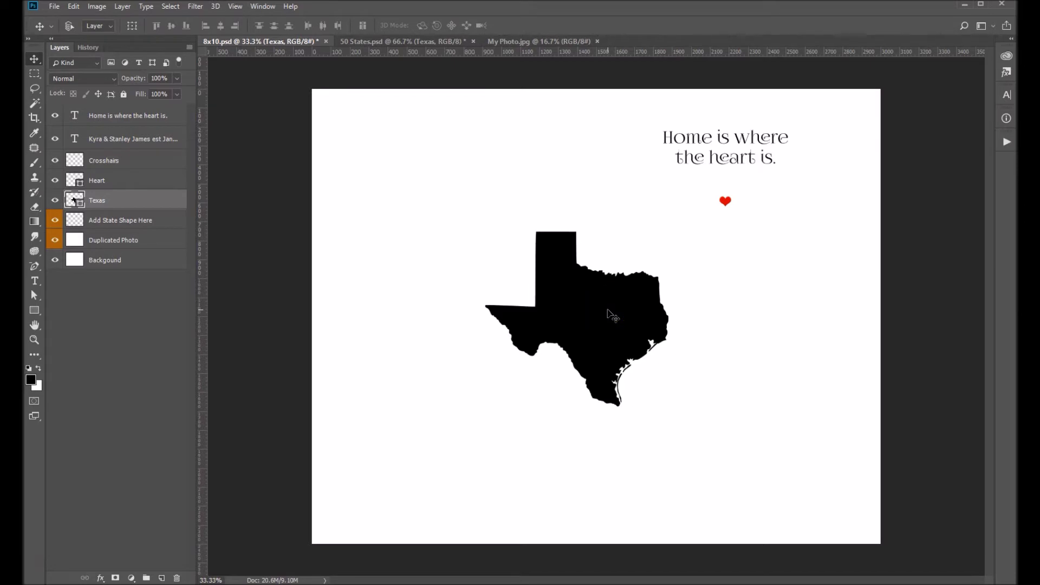
Copy the sunset couple photo from My Photo.jpg into 8x10.psd as Layer 1 above Texas.
{"action": "left_click", "coordinate": [557, 40]}
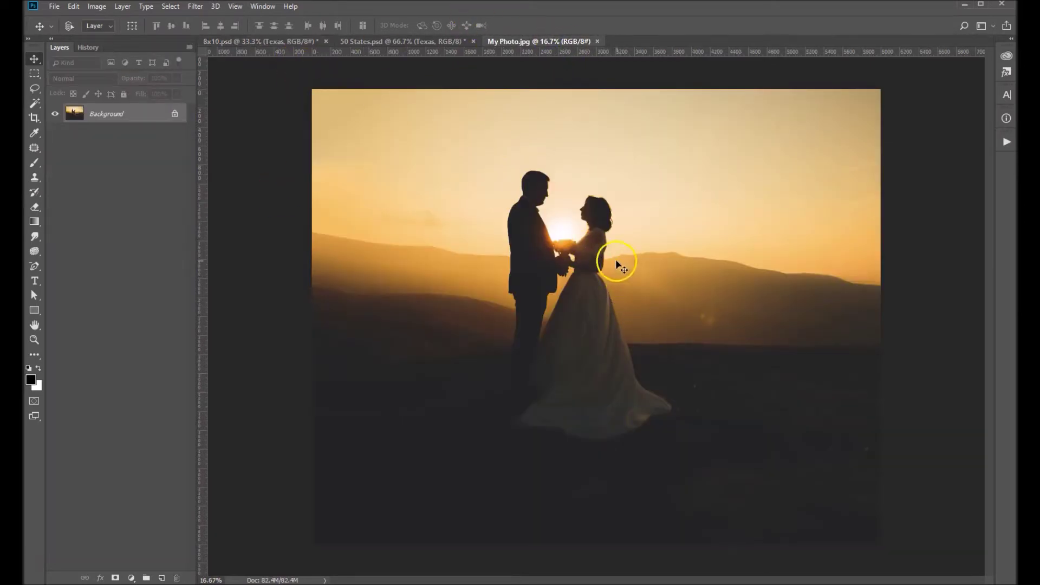
{"action": "left_click", "coordinate": [590, 302]}
{"action": "mouse_move", "coordinate": [590, 302]}
{"action": "left_mouse_down"}
{"action": "mouse_move", "coordinate": [437, 209]}
{"action": "mouse_move", "coordinate": [271, 39]}
{"action": "mouse_move", "coordinate": [309, 86]}
{"action": "mouse_move", "coordinate": [591, 298]}
{"action": "left_mouse_up"}
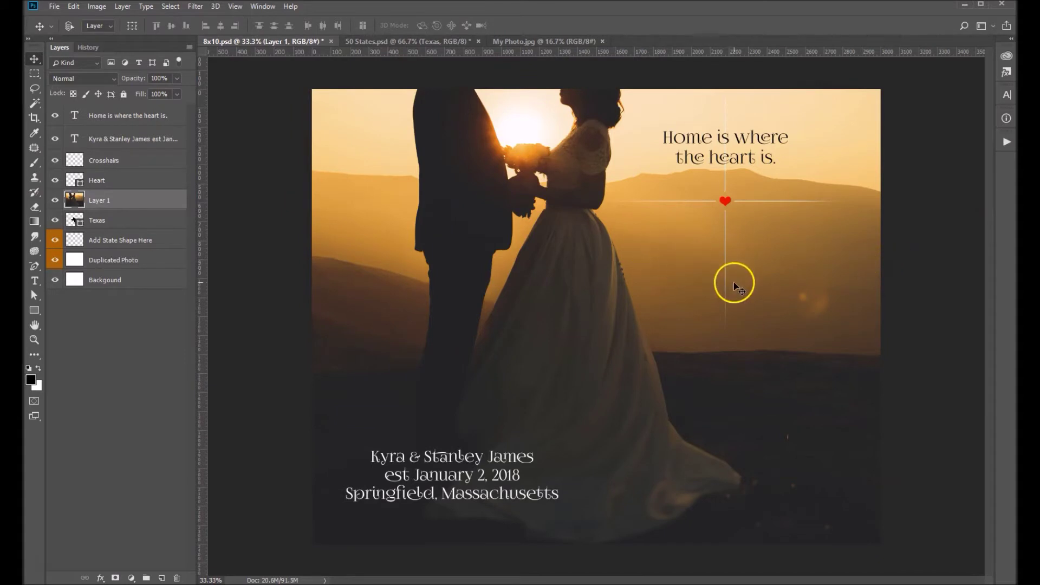
Scale the couple photo down to about 51% with Edit > Transform > Scale and commit it.
{"action": "left_click", "coordinate": [74, 7]}
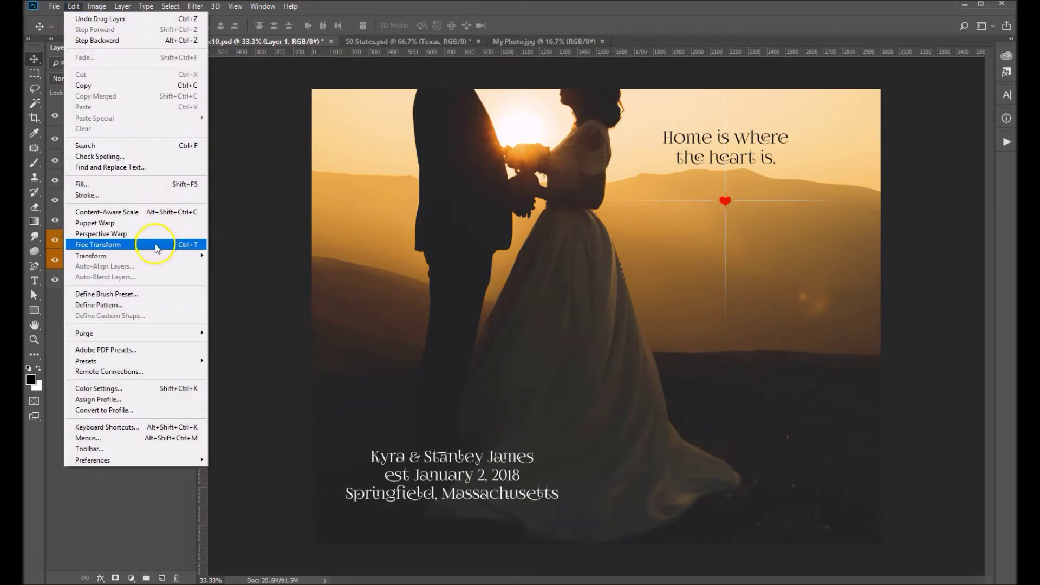
{"action": "mouse_move", "coordinate": [148, 255]}
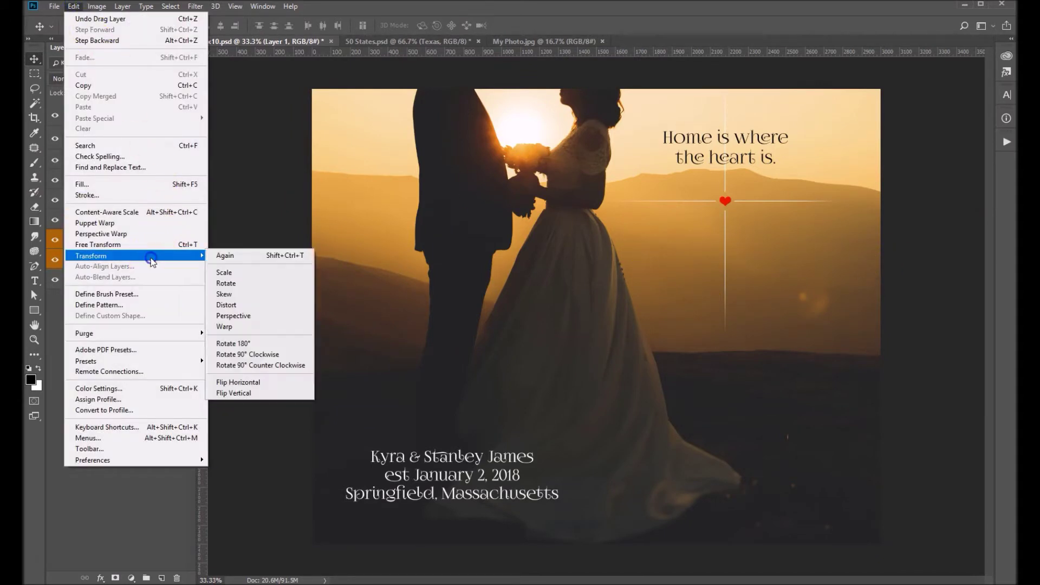
{"action": "left_click", "coordinate": [237, 274]}
{"action": "key", "text": "ctrl+minus"}
{"action": "key", "text": "ctrl+minus"}
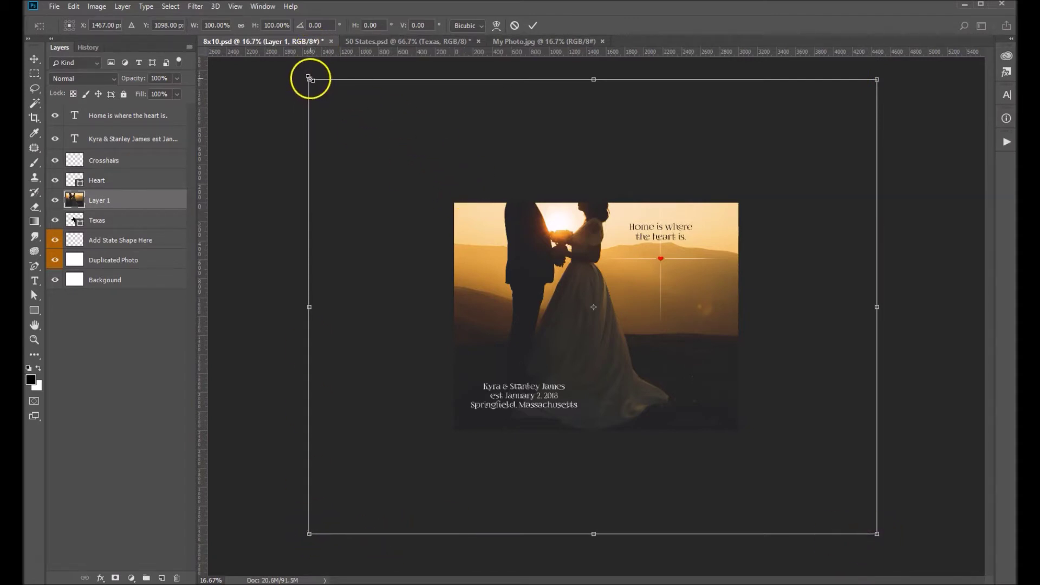
{"action": "left_click_drag", "start_coordinate": [311, 79], "coordinate": [445, 193]}
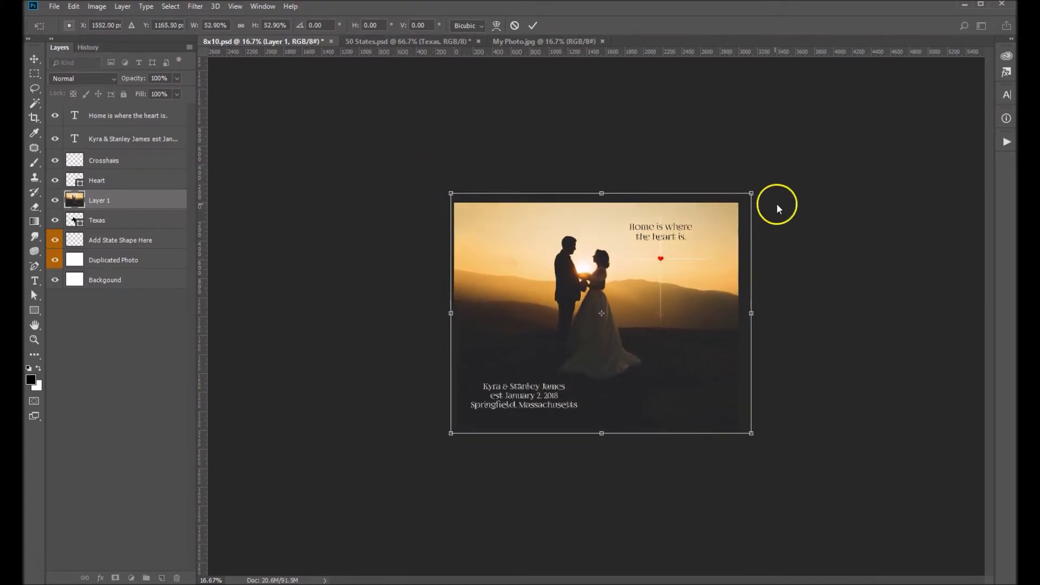
{"action": "left_click_drag", "start_coordinate": [751, 193], "coordinate": [741, 201]}
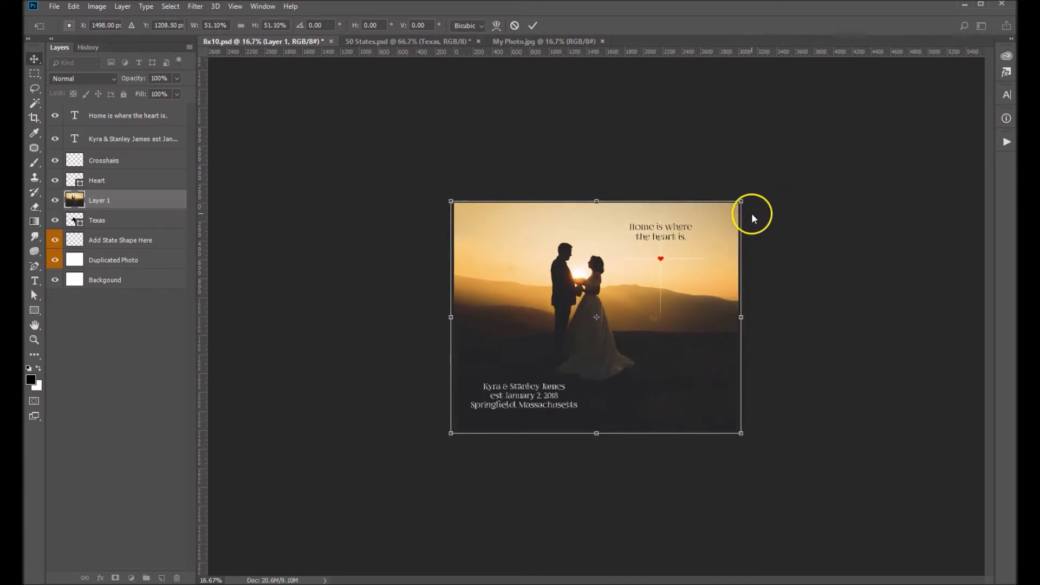
{"action": "key", "text": "Return"}
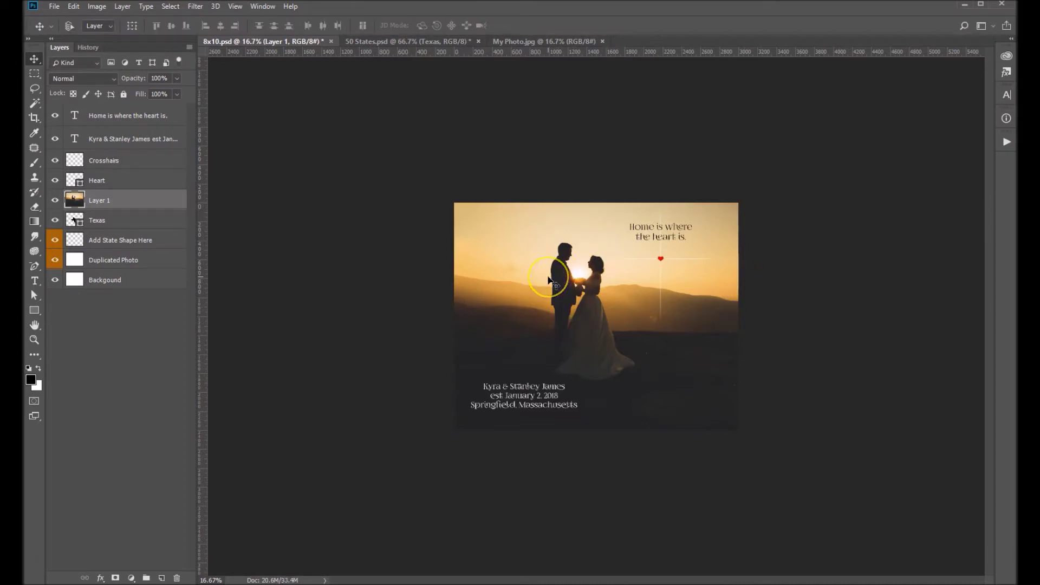
Apply Create Clipping Mask to Layer 1 so the photo shows inside Texas, then zoom in.
{"action": "right_click", "coordinate": [139, 202]}
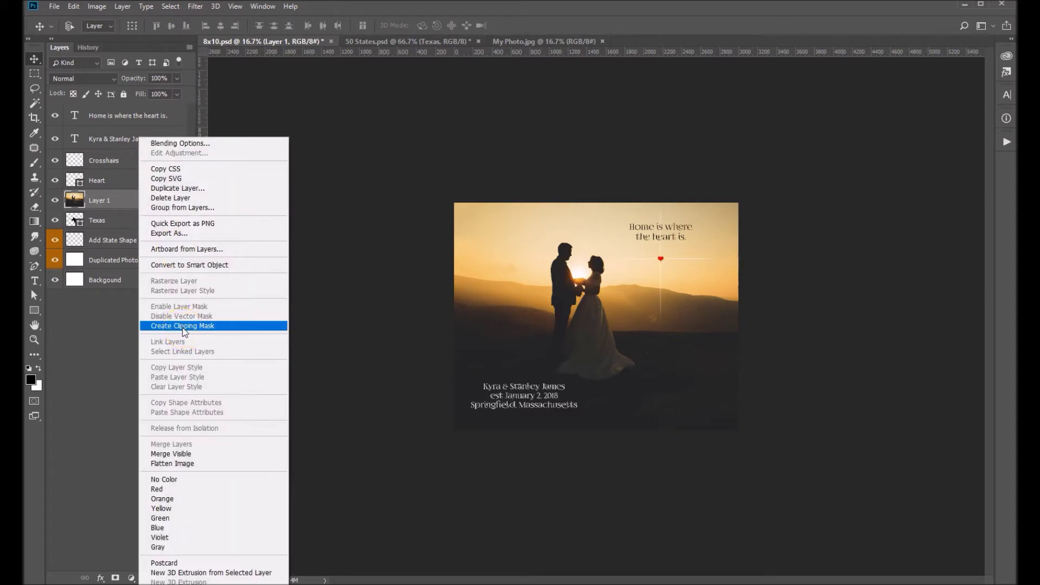
{"action": "left_click", "coordinate": [183, 327]}
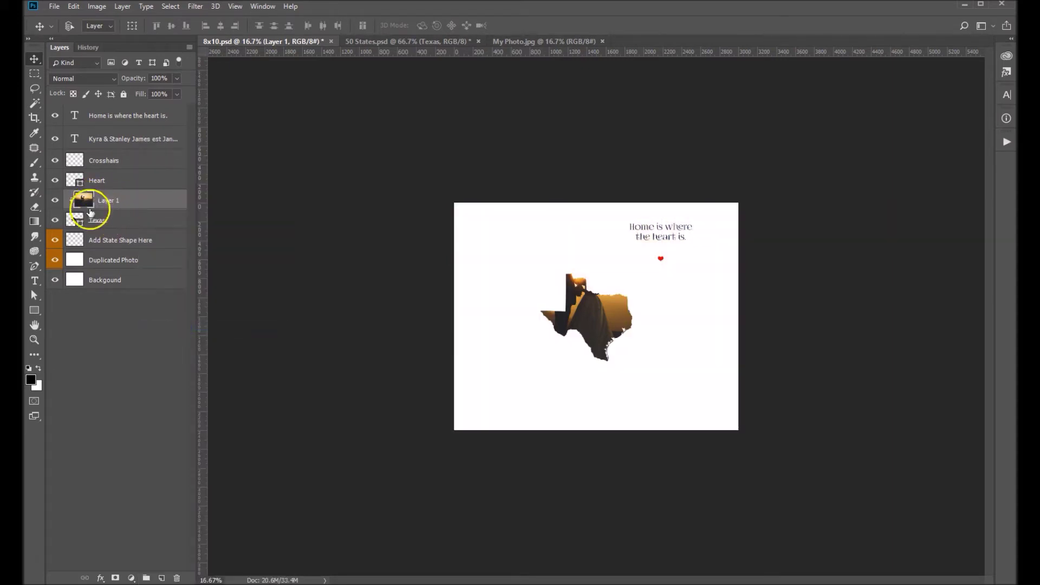
{"action": "left_click", "coordinate": [634, 317], "text": "ctrl"}
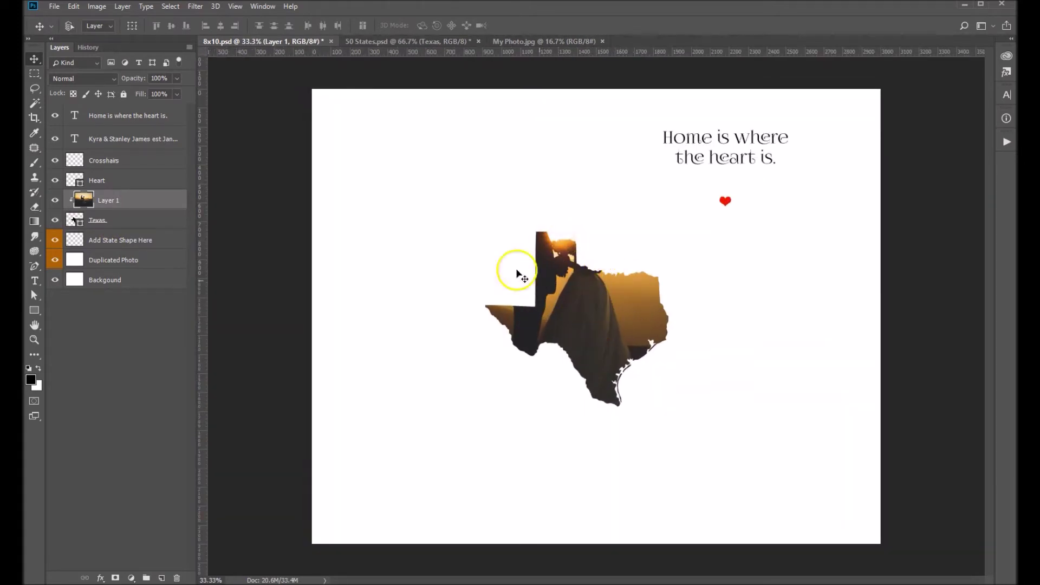
Duplicate Layer 1 as 'Layer 1 copy' and move it below Add State Shape Here.
{"action": "right_click", "coordinate": [154, 200]}
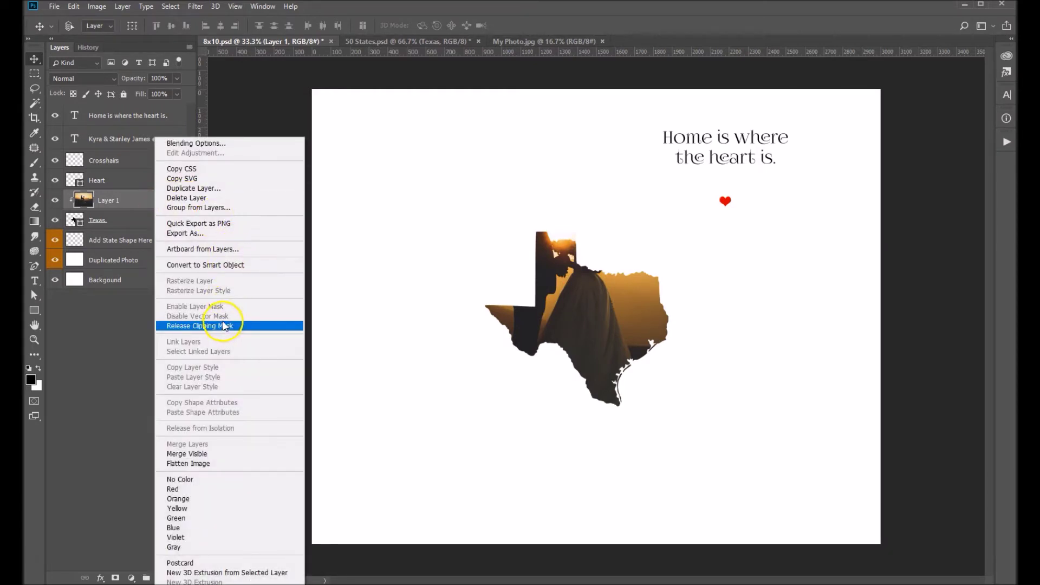
{"action": "left_click", "coordinate": [216, 188]}
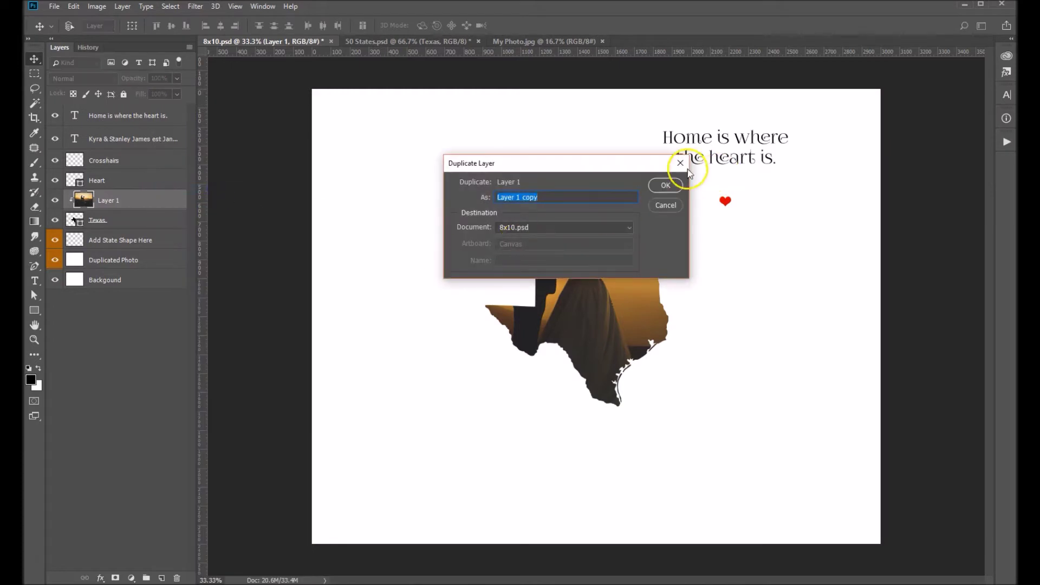
{"action": "left_click", "coordinate": [661, 187]}
{"action": "left_click", "coordinate": [128, 204]}
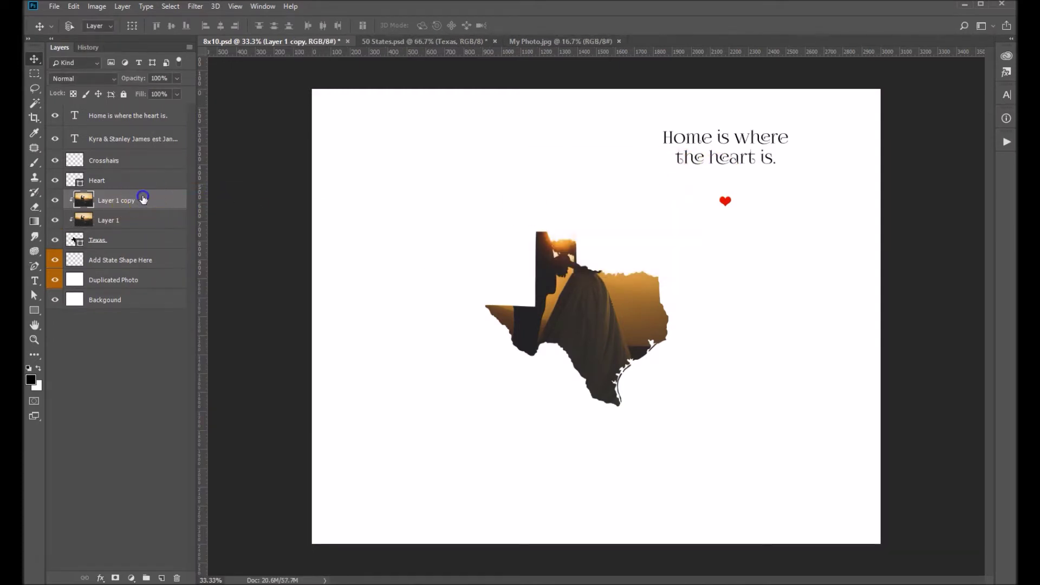
{"action": "left_click_drag", "start_coordinate": [143, 199], "coordinate": [139, 265]}
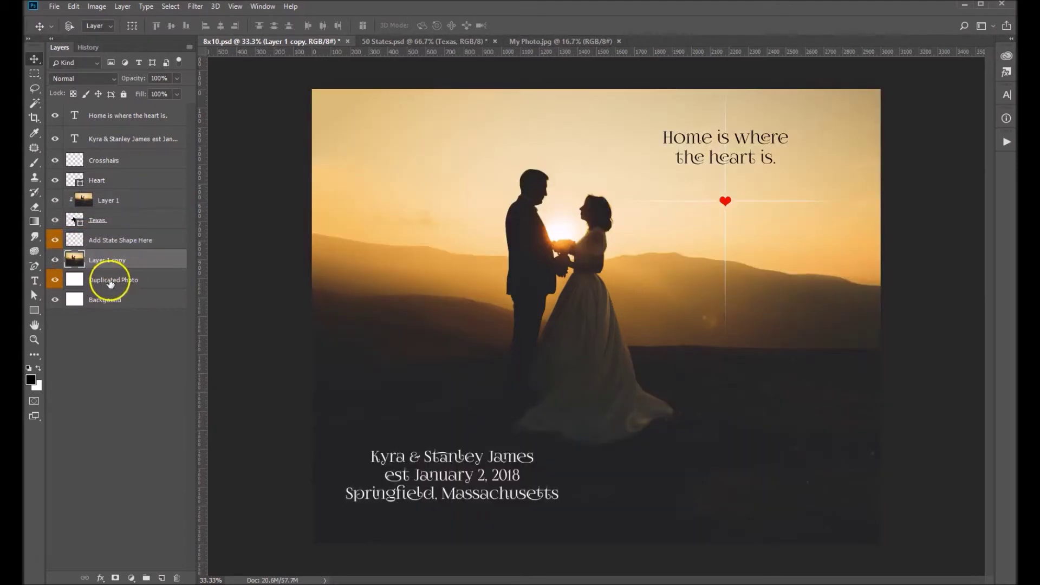
Apply Create Clipping Mask to Layer 1 copy, leaving the background photo faded at 70% fill.
{"action": "right_click", "coordinate": [144, 258]}
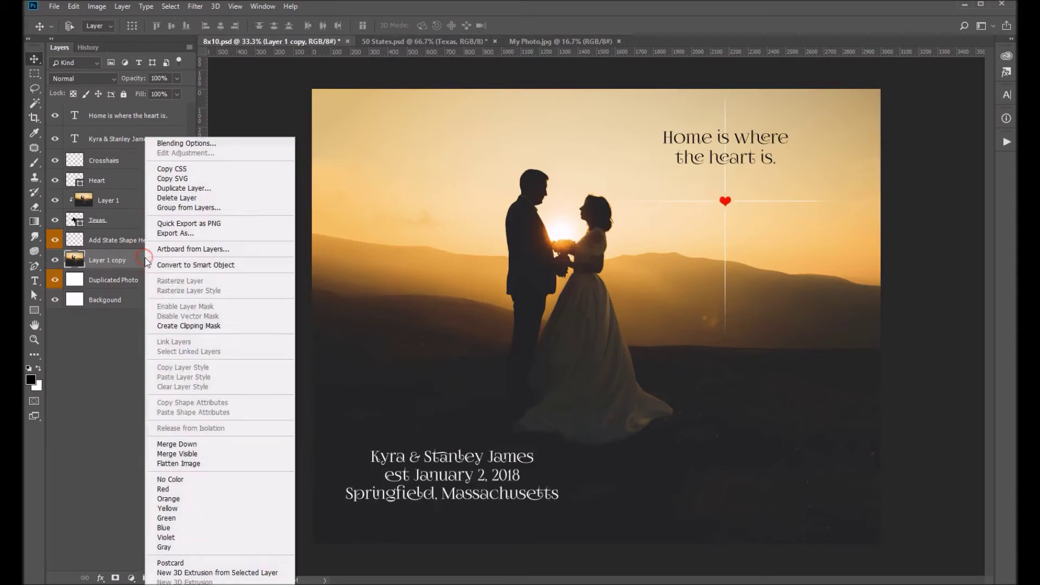
{"action": "left_click", "coordinate": [208, 327]}
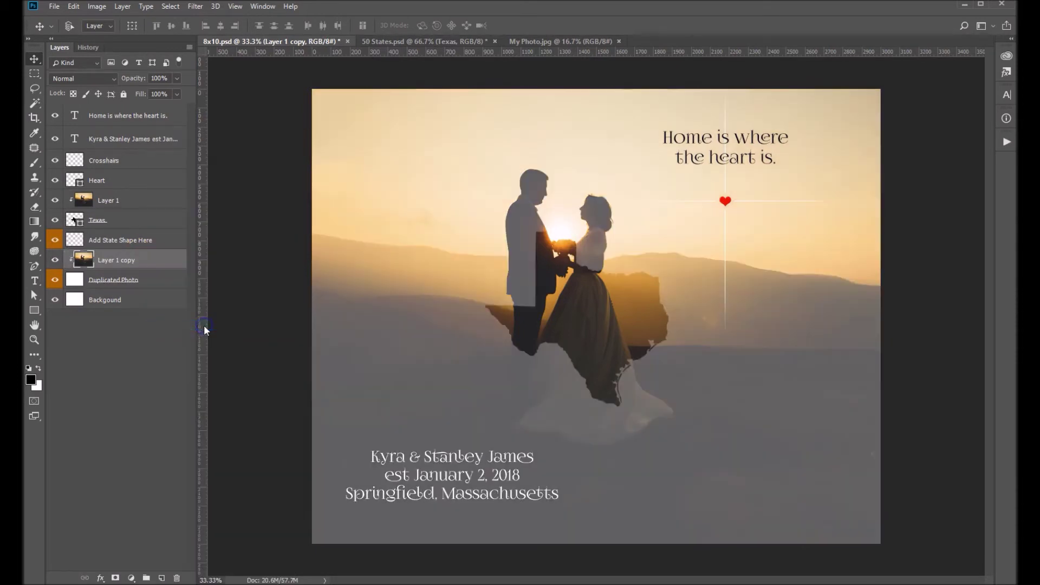
{"action": "left_click_drag", "start_coordinate": [94, 268], "coordinate": [184, 278]}
{"action": "left_click", "coordinate": [148, 280]}
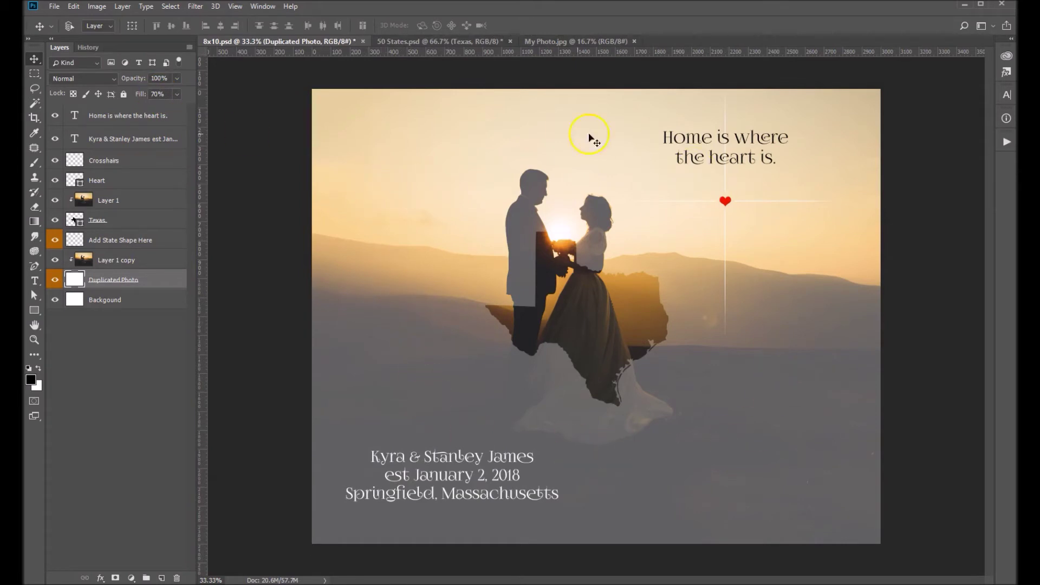
Select Layer 1 copy and Layer 1 together and apply Link Layers.
{"action": "left_click", "coordinate": [146, 261]}
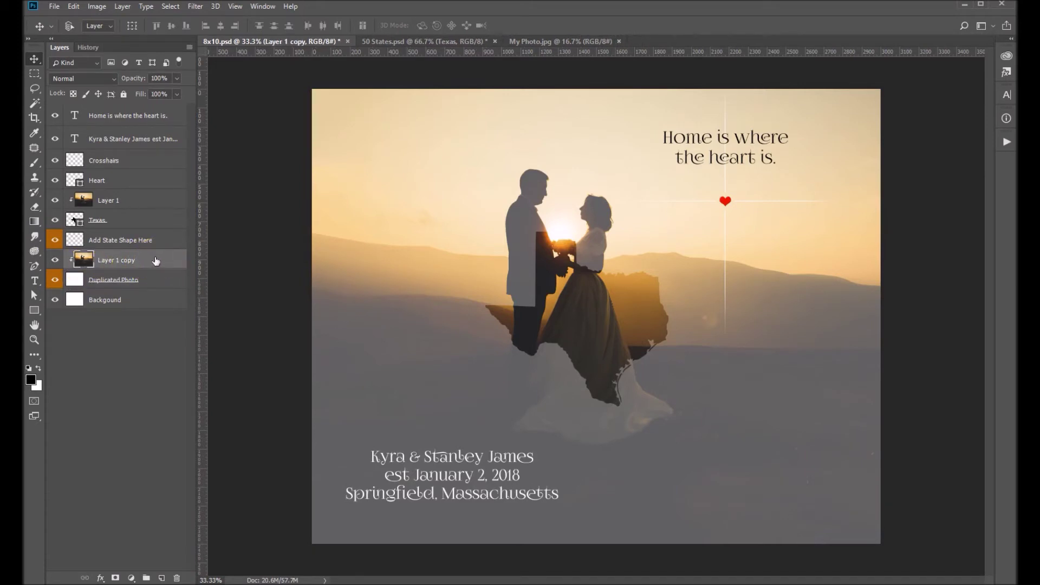
{"action": "mouse_move", "coordinate": [156, 262]}
{"action": "left_mouse_down"}
{"action": "mouse_move", "coordinate": [149, 204]}
{"action": "mouse_move", "coordinate": [165, 213]}
{"action": "mouse_move", "coordinate": [144, 204]}
{"action": "mouse_move", "coordinate": [168, 202]}
{"action": "left_mouse_up"}
{"action": "left_click", "coordinate": [144, 203], "text": "ctrl"}
{"action": "right_click", "coordinate": [168, 202]}
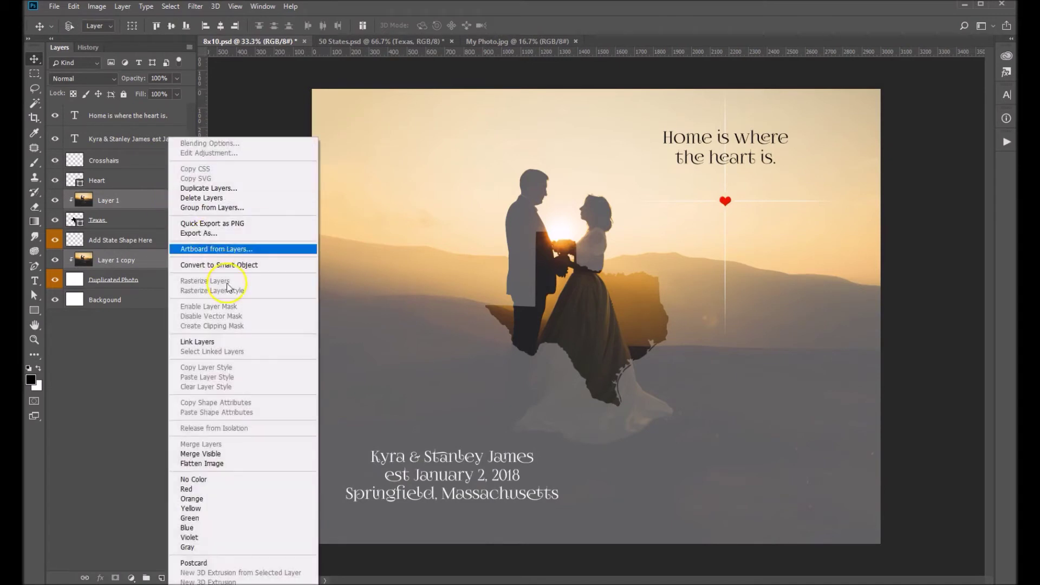
{"action": "left_click", "coordinate": [205, 342]}
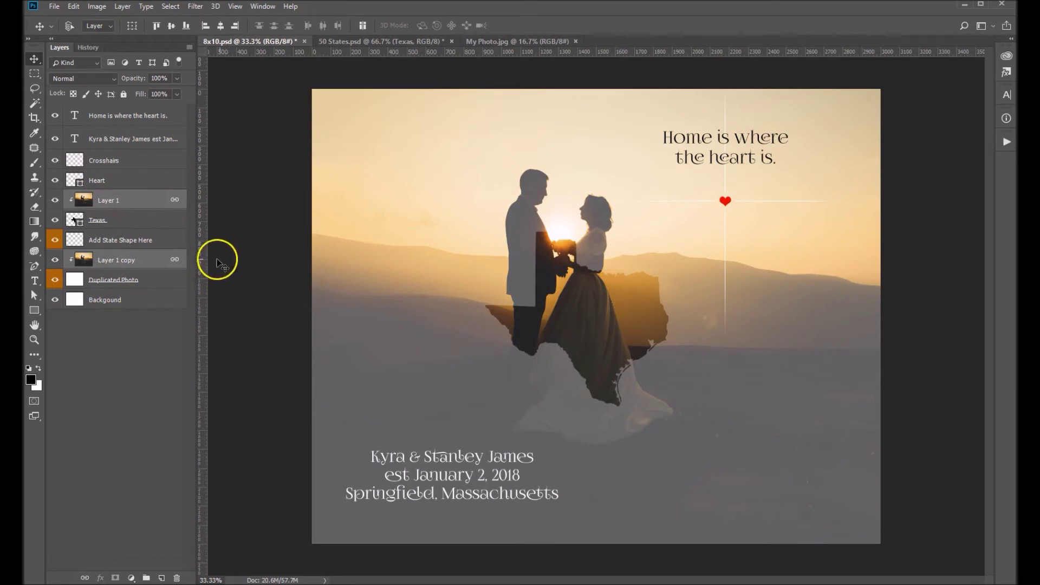
Scale the Texas layer up to about 247% with Edit > Transform > Scale and commit.
{"action": "left_click", "coordinate": [118, 221]}
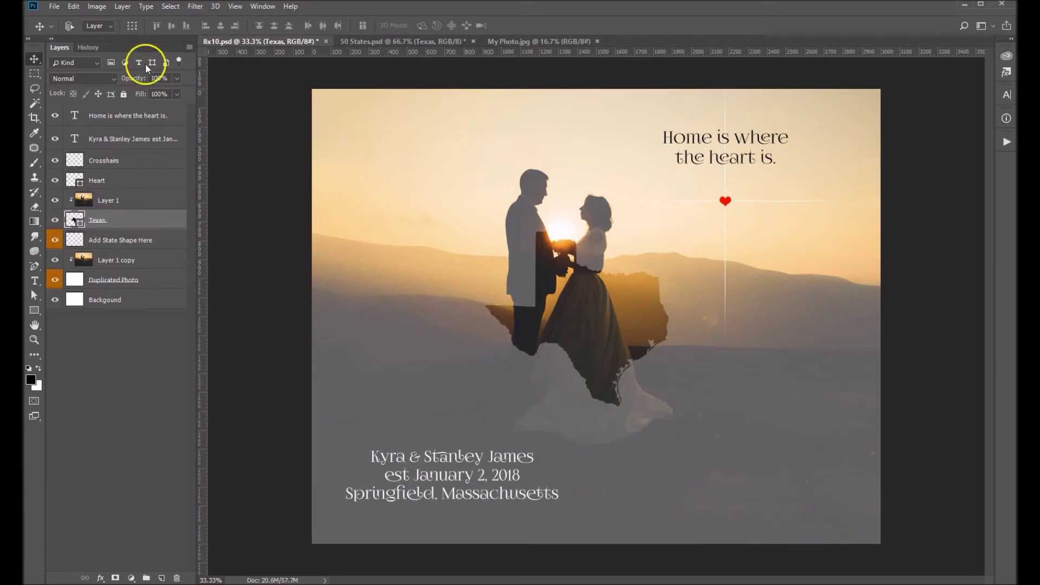
{"action": "left_click", "coordinate": [74, 6]}
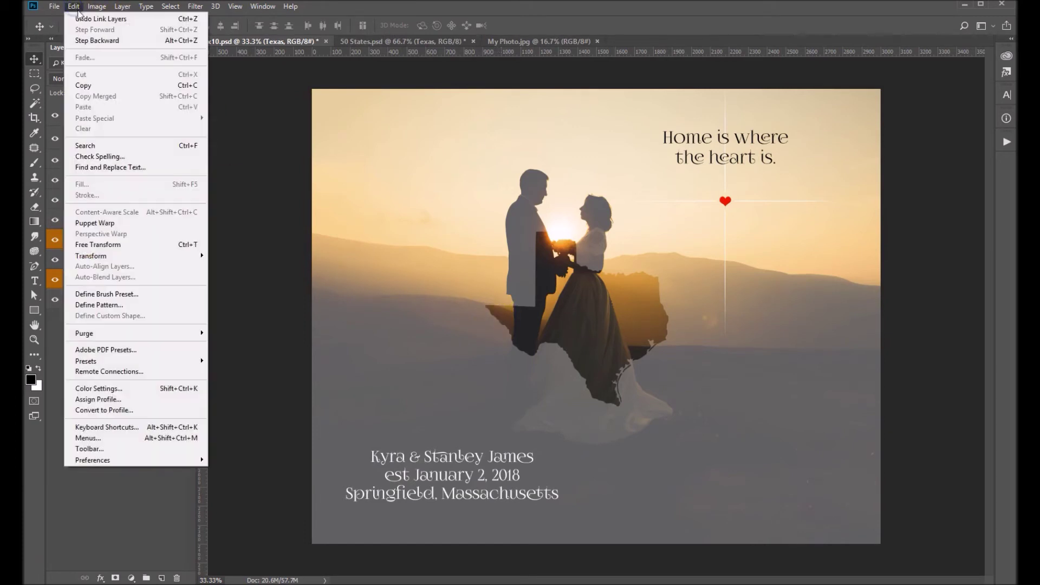
{"action": "mouse_move", "coordinate": [105, 259]}
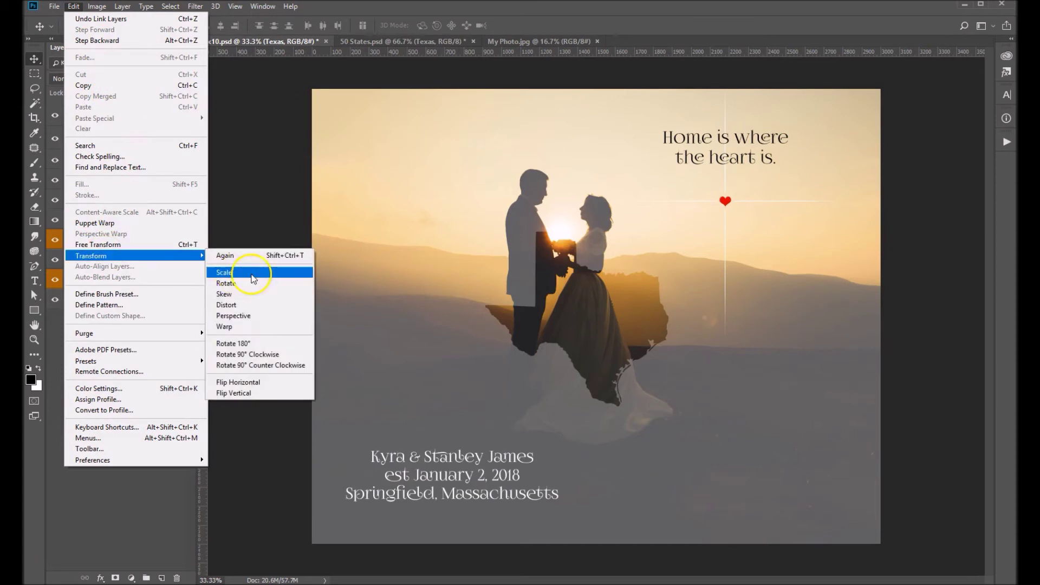
{"action": "left_click", "coordinate": [271, 271]}
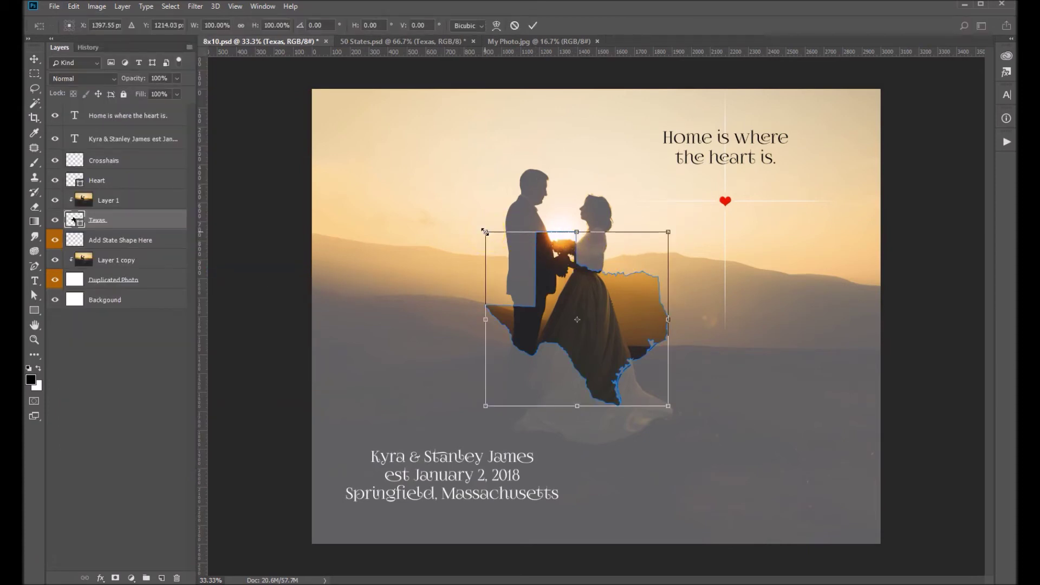
{"action": "left_click_drag", "start_coordinate": [485, 232], "coordinate": [360, 93]}
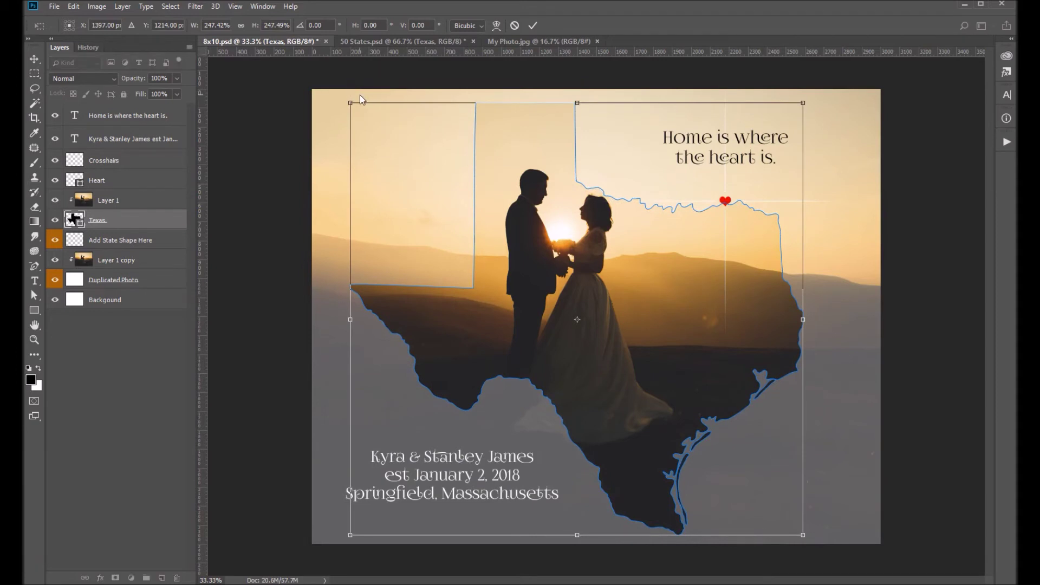
{"action": "key", "text": "Return"}
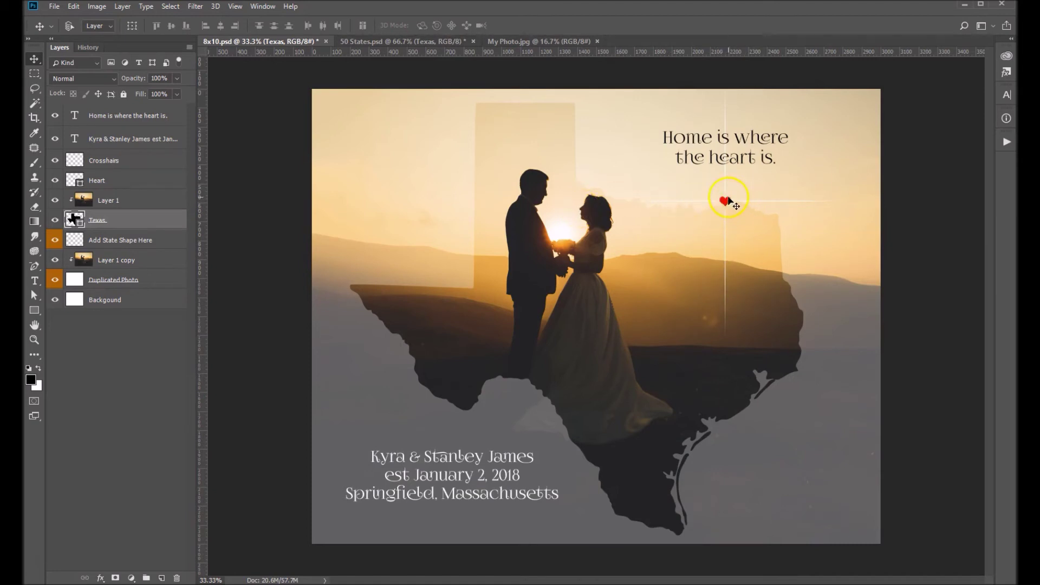
Drag the Heart layer's red heart and crosshairs down onto Houston in southeast Texas.
{"action": "left_click", "coordinate": [120, 187]}
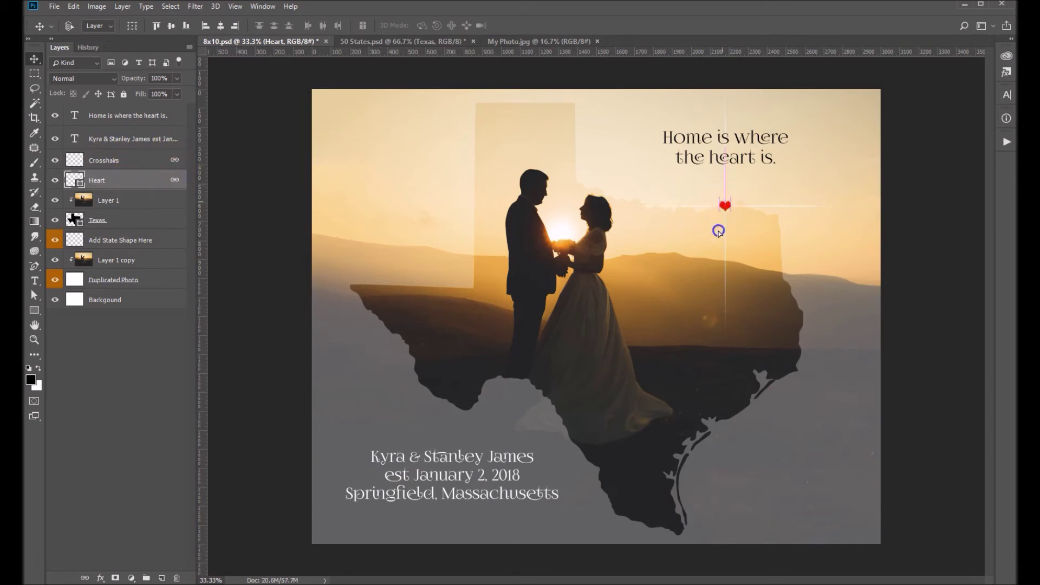
{"action": "left_click_drag", "start_coordinate": [725, 202], "coordinate": [738, 369]}
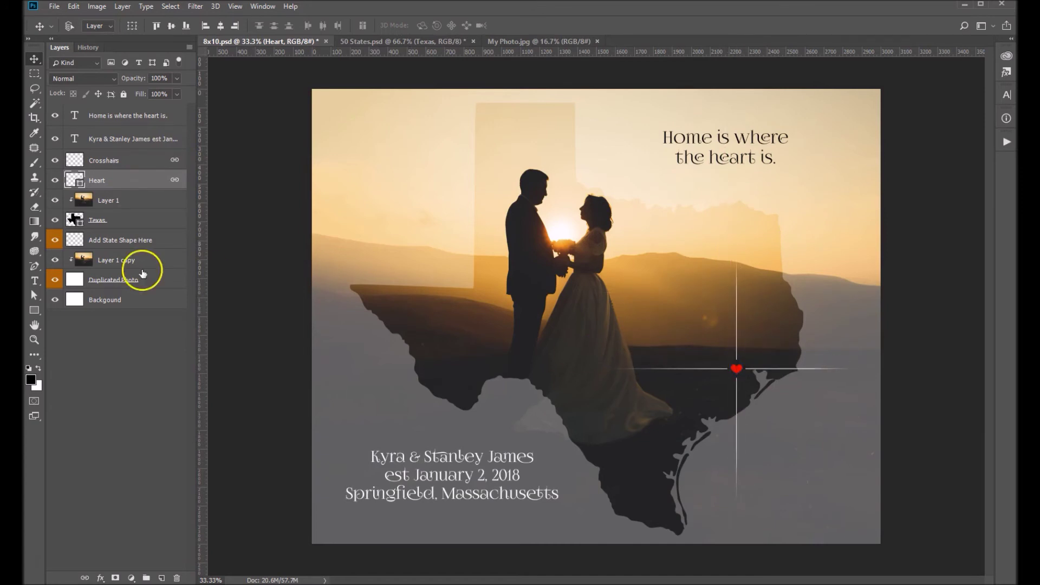
{"action": "left_click", "coordinate": [327, 268]}
Replace the caption with the couple's names, 'est February 24, 2018' and 'Houston, Texas'.
{"action": "left_click", "coordinate": [74, 140]}
{"action": "double_click", "coordinate": [403, 456]}
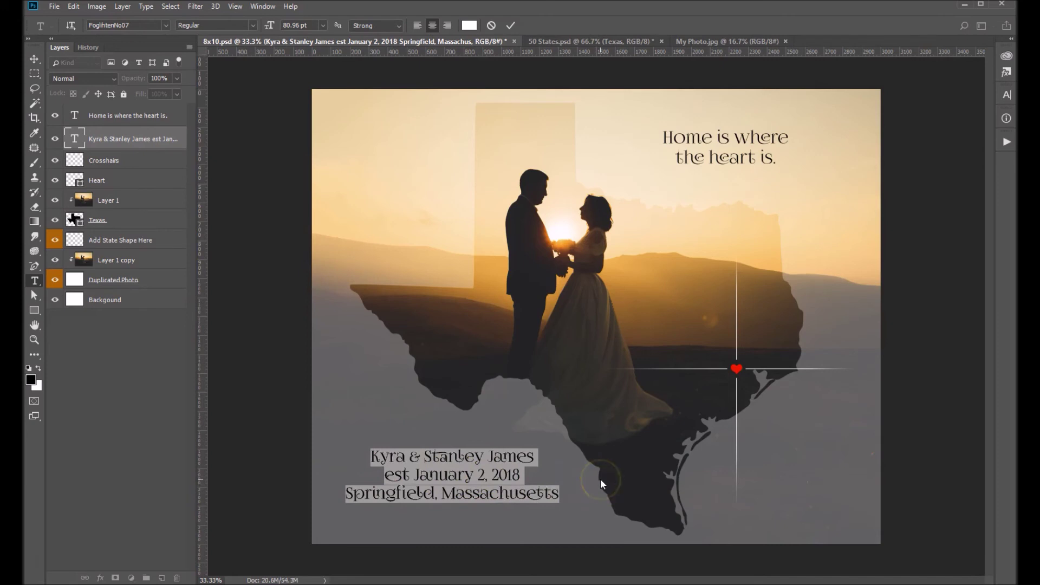
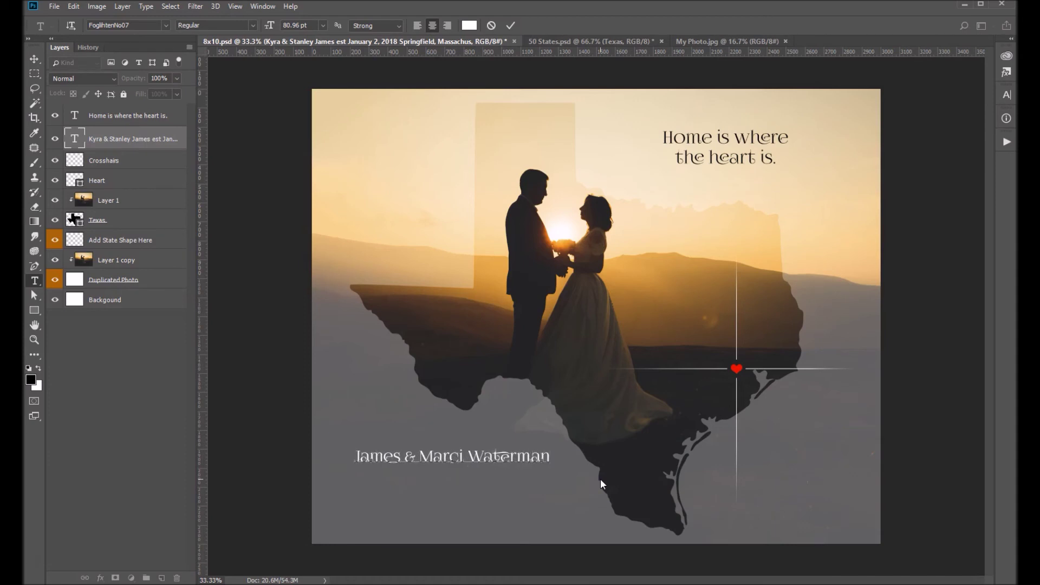
{"action": "key", "text": "Return"}
{"action": "type", "text": "est February"}
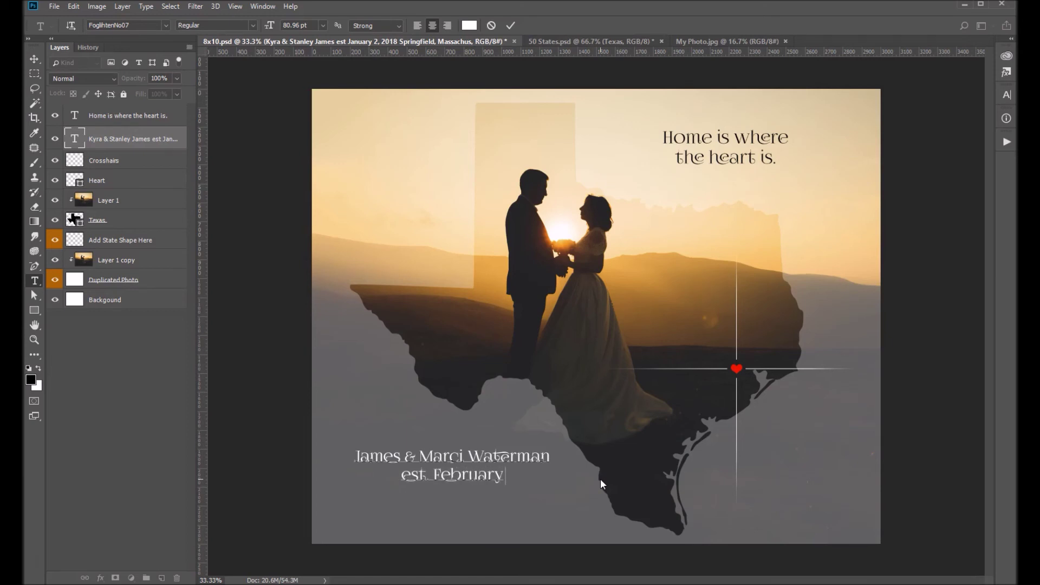
{"action": "type", "text": " 24, 2018 "}
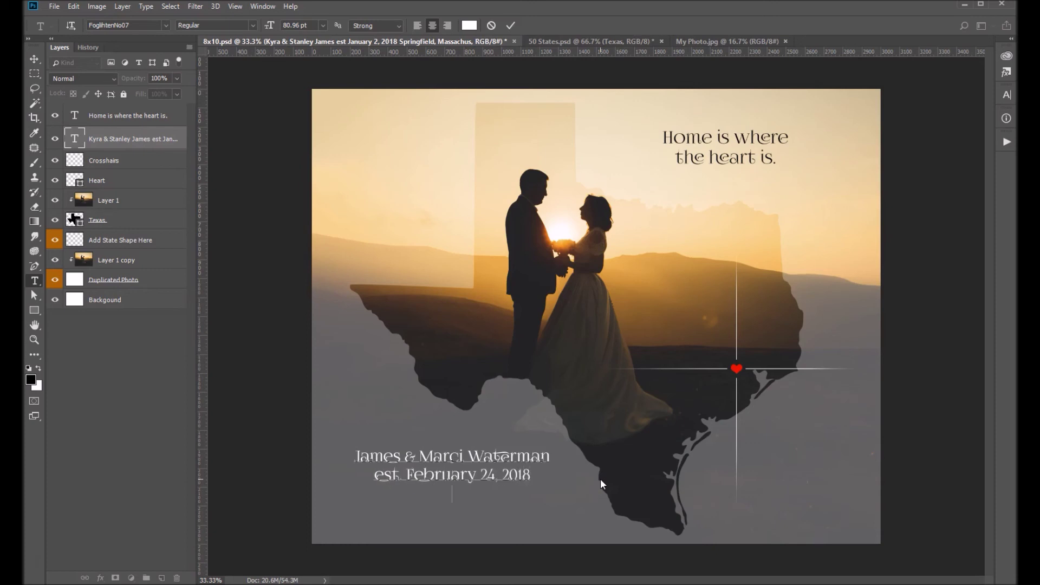
{"action": "type", "text": "Houston, T"}
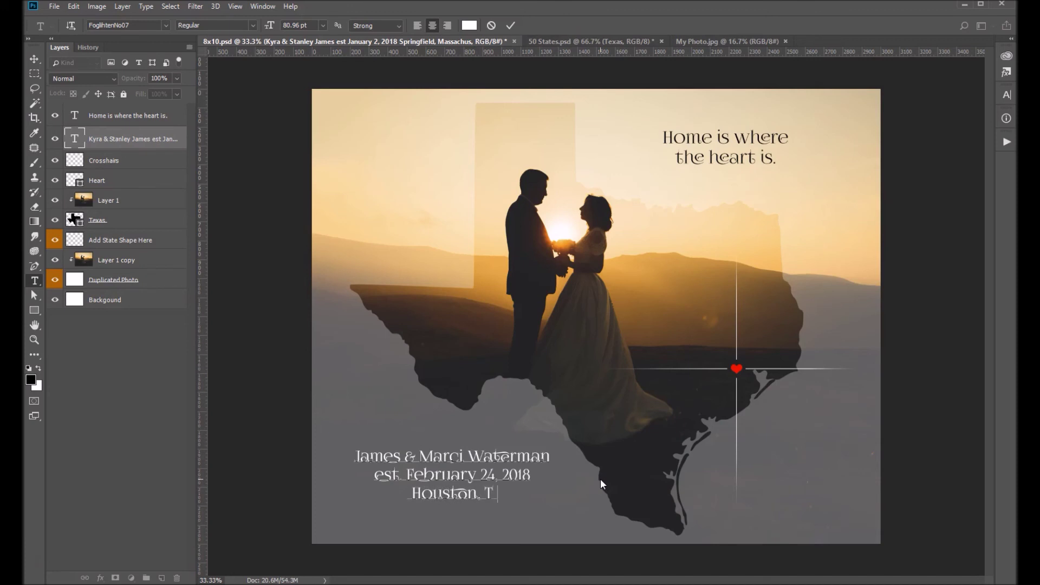
{"action": "type", "text": "exas"}
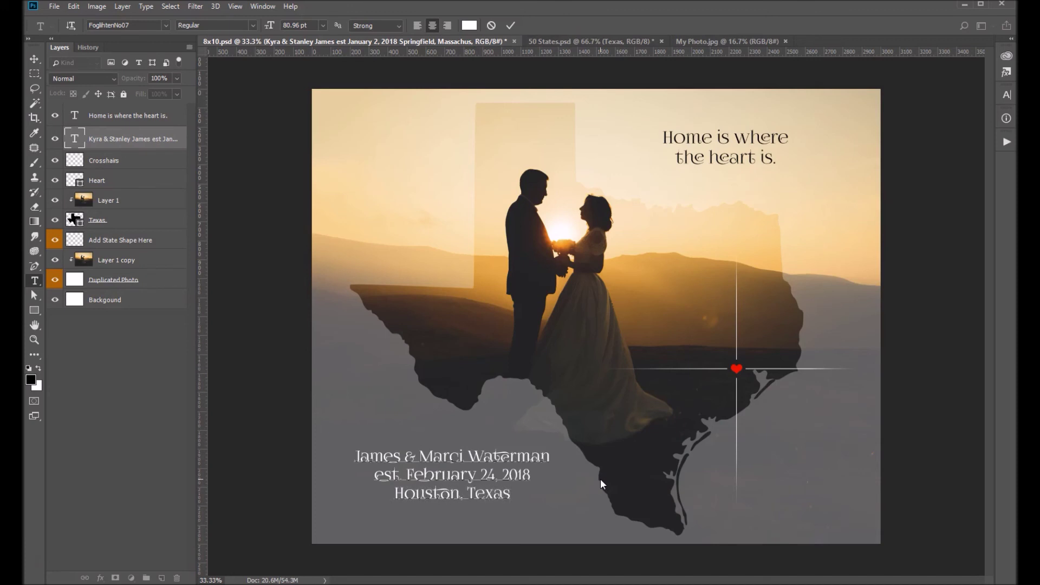
{"action": "left_click", "coordinate": [34, 58]}
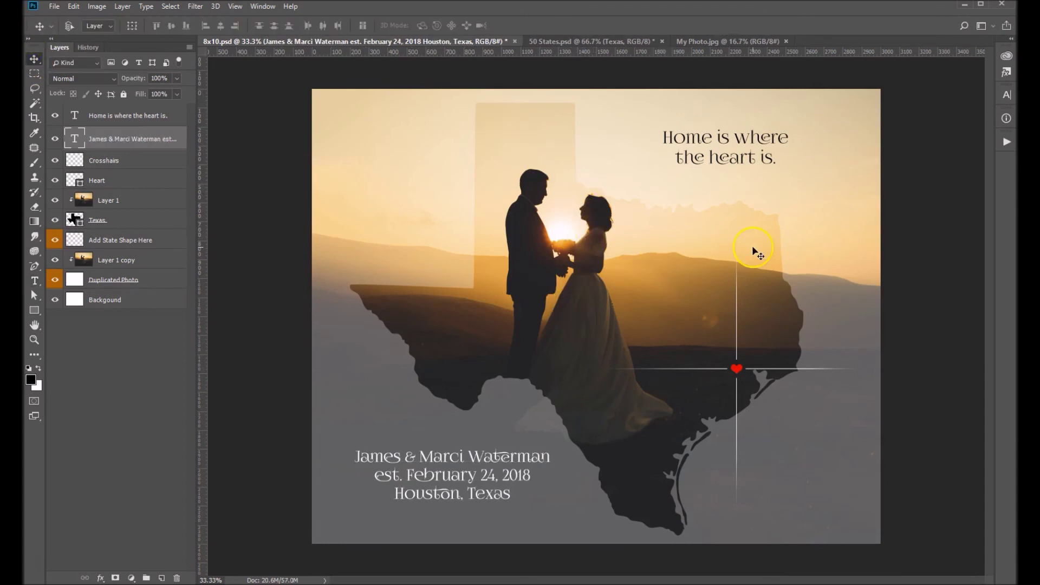
{"action": "left_click", "coordinate": [149, 281]}
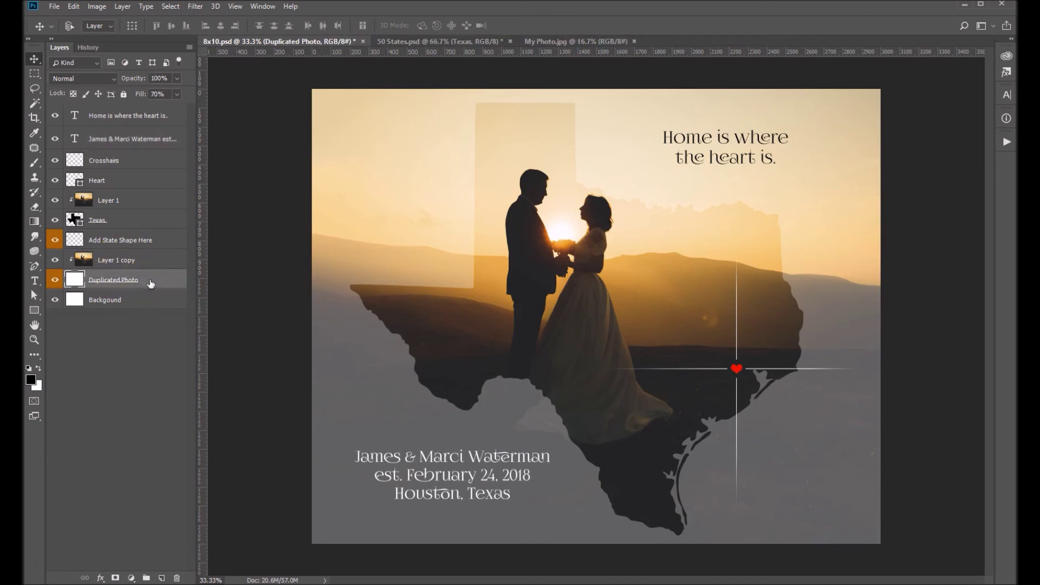
{"action": "left_click", "coordinate": [176, 95]}
{"action": "mouse_move", "coordinate": [170, 107]}
{"action": "left_mouse_down"}
{"action": "mouse_move", "coordinate": [159, 110]}
{"action": "mouse_move", "coordinate": [180, 111]}
{"action": "left_mouse_up"}
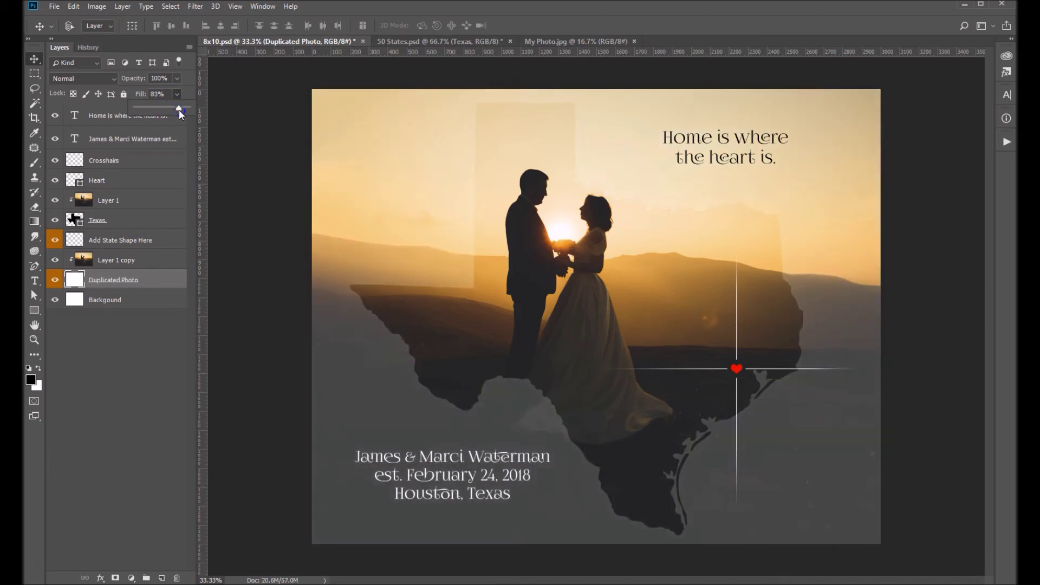
{"action": "left_click_drag", "start_coordinate": [174, 109], "coordinate": [162, 109]}
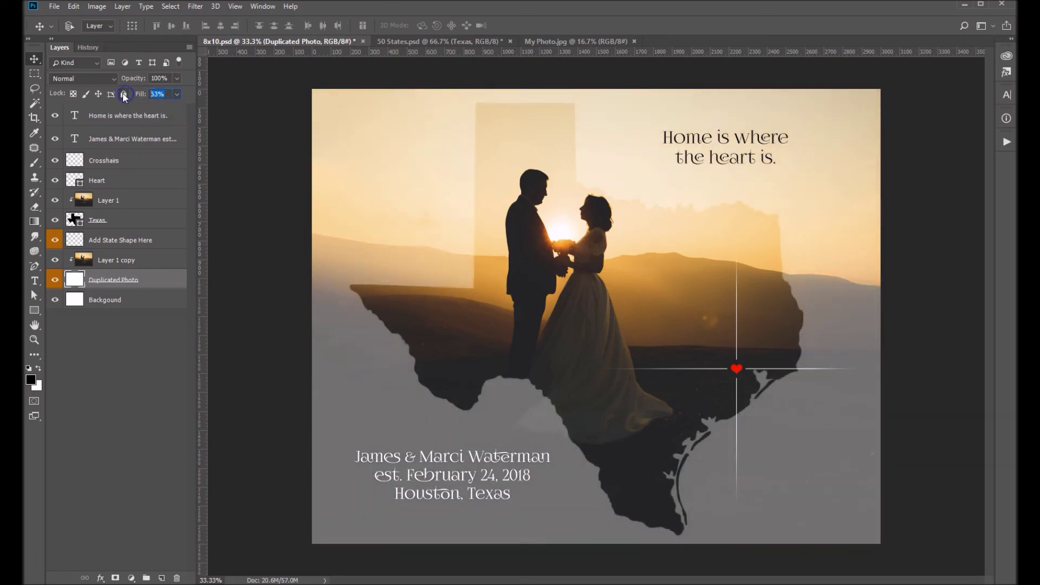
{"action": "type", "text": "70"}
{"action": "key", "text": "Return"}
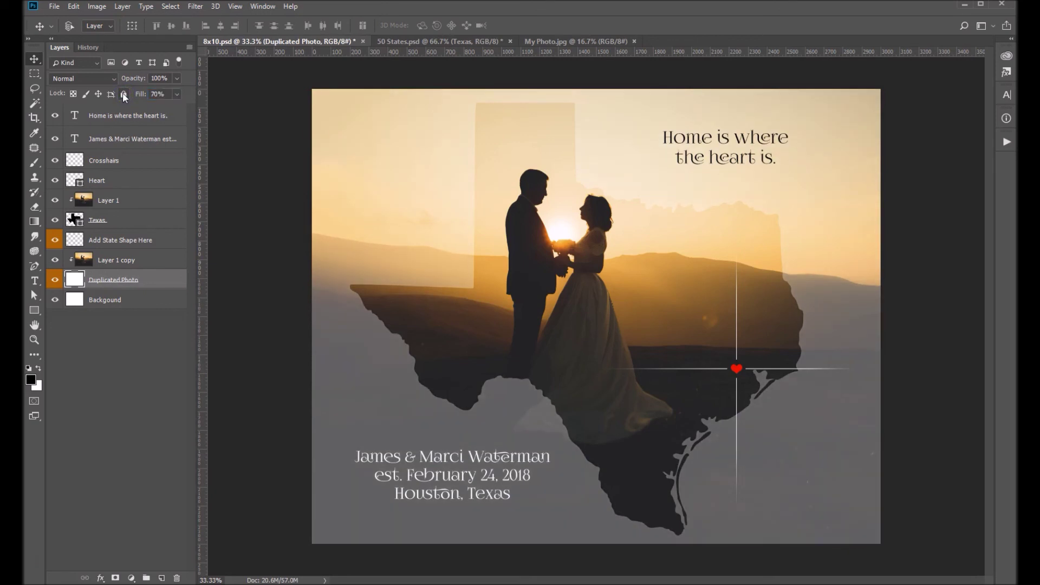